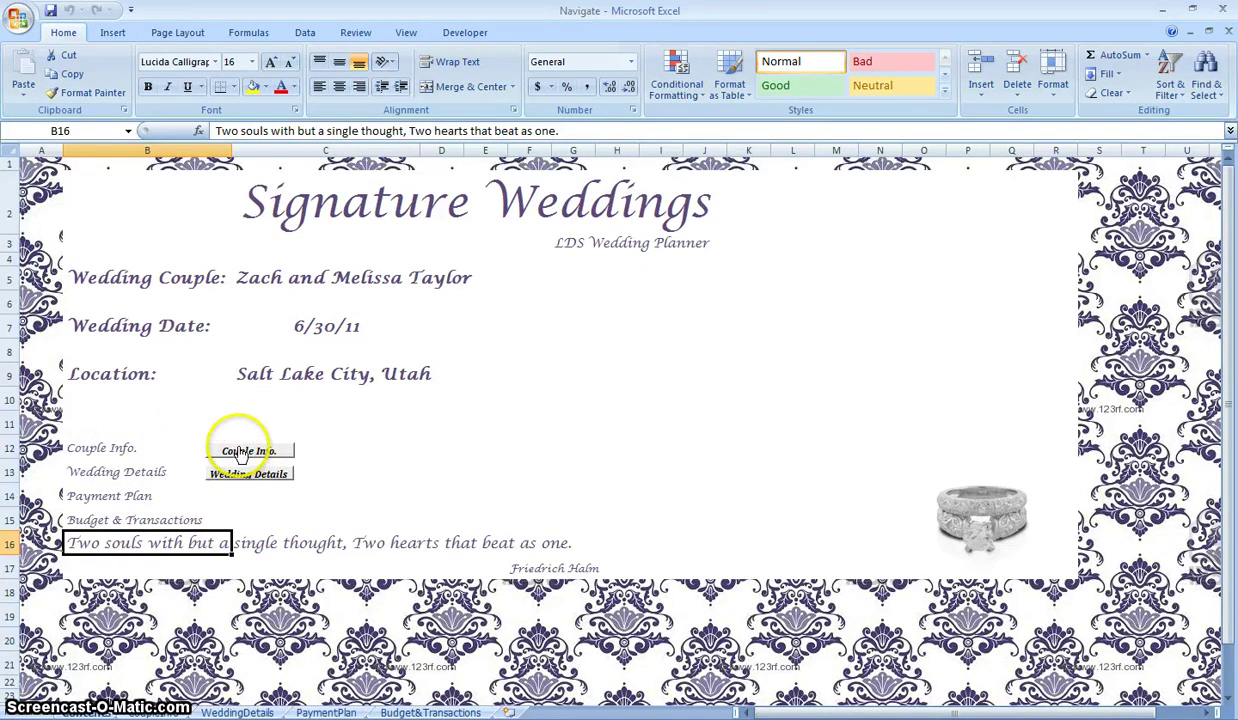
# - Check that the existing buttons open the couple information and wedding details sheets and return home
pyautogui.click(236, 453)
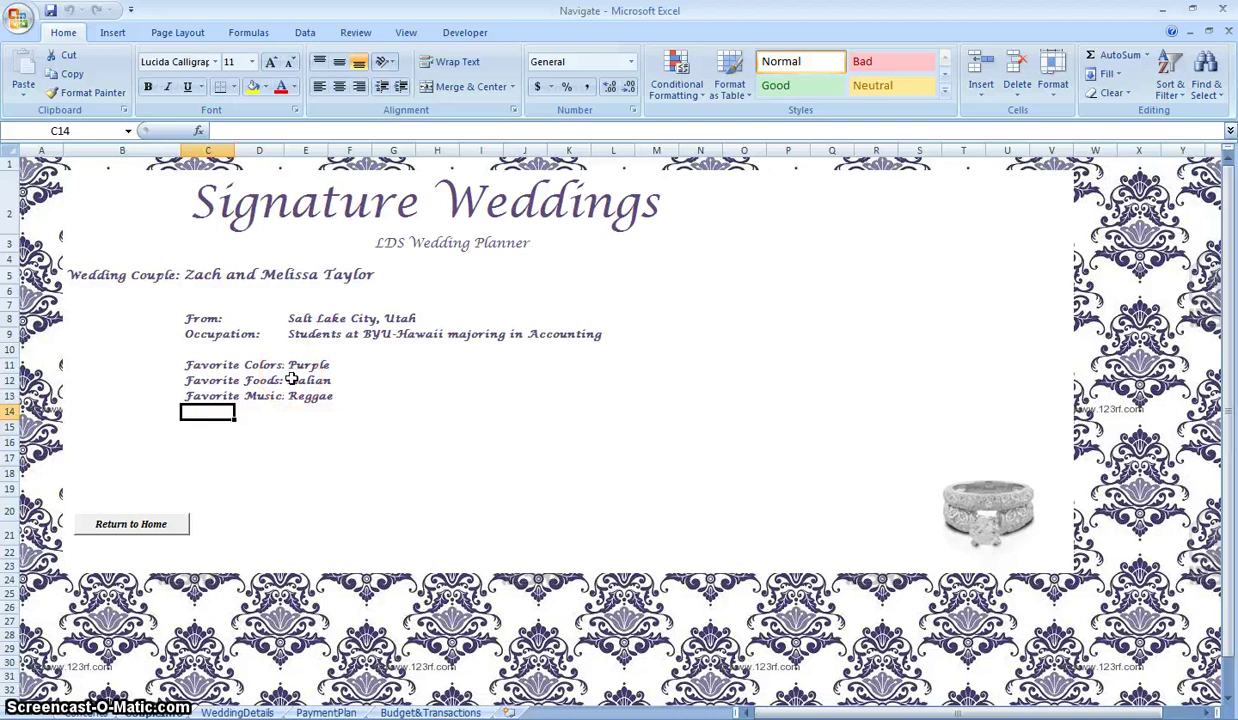
pyautogui.click(145, 526)
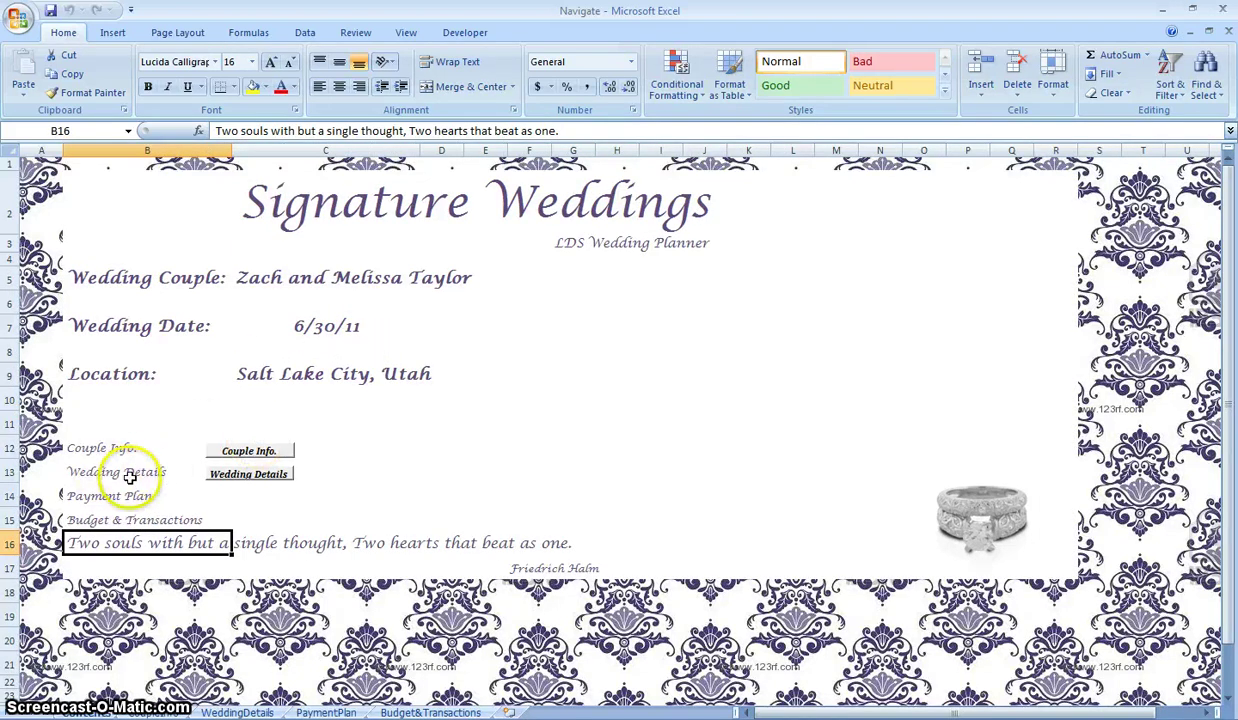
pyautogui.click(250, 474)
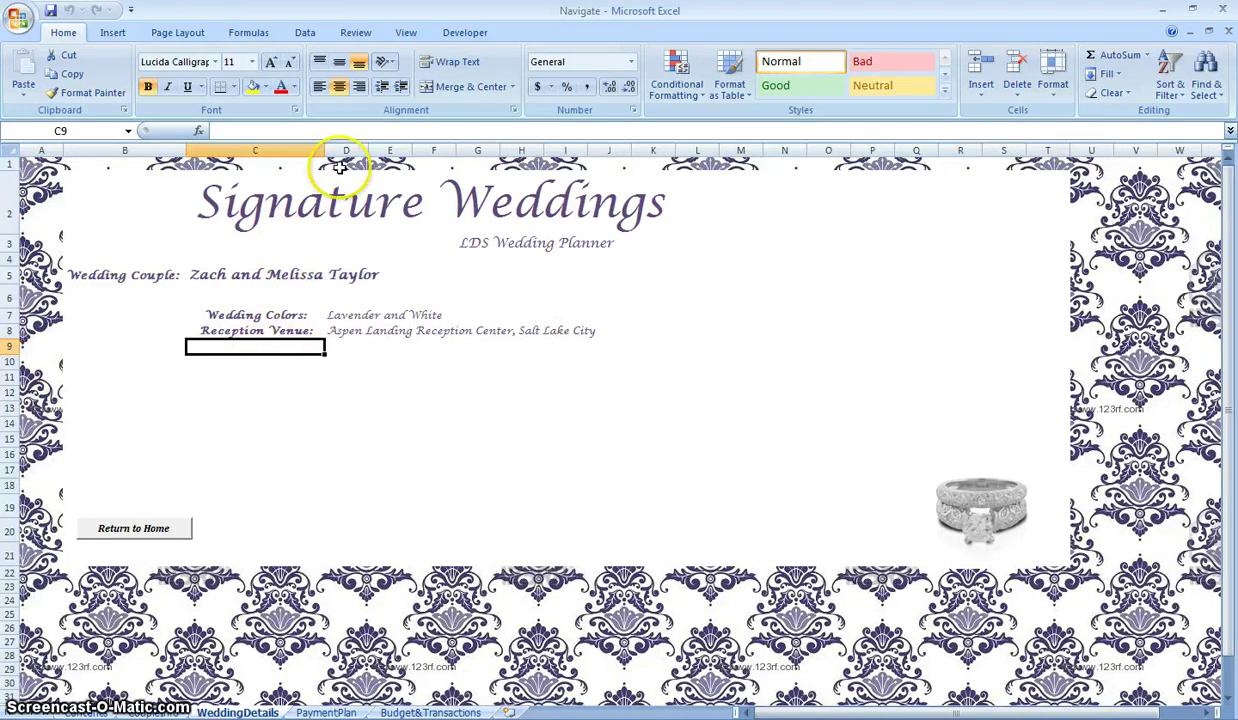
pyautogui.click(174, 528)
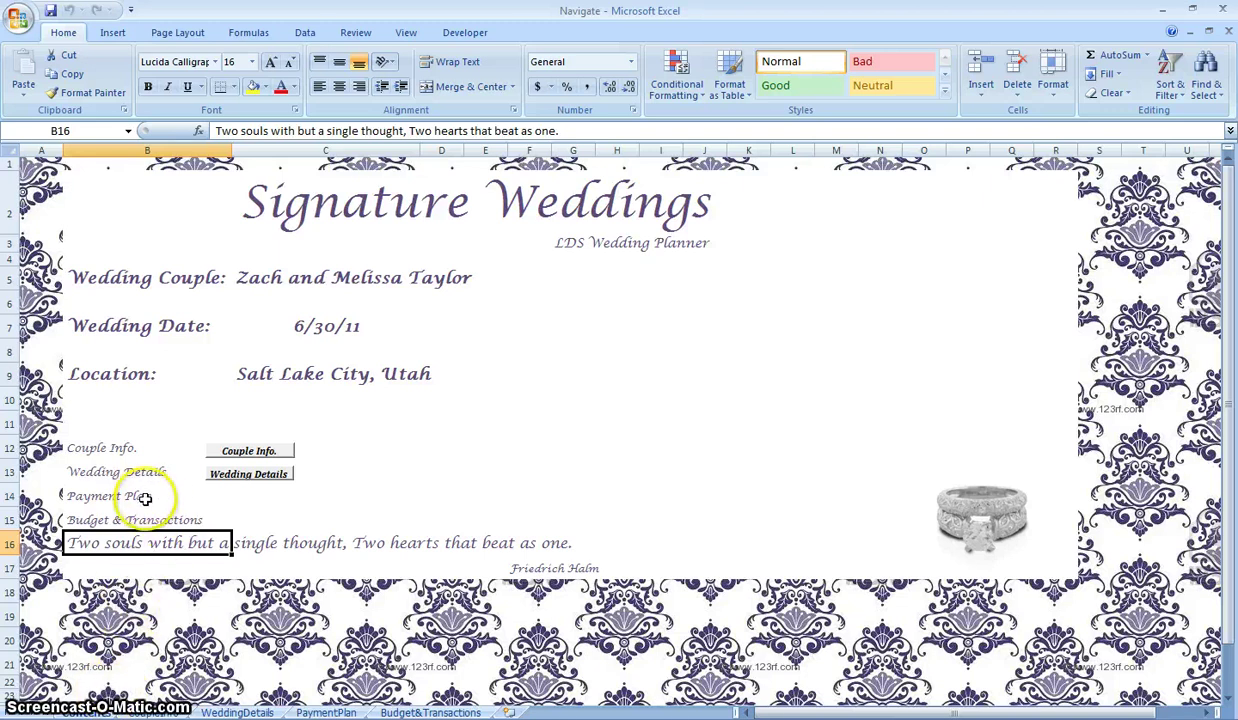
# - Draw a form-control button beside the Payment Plan label in row 14
pyautogui.click(461, 33)
pyautogui.click(233, 80)
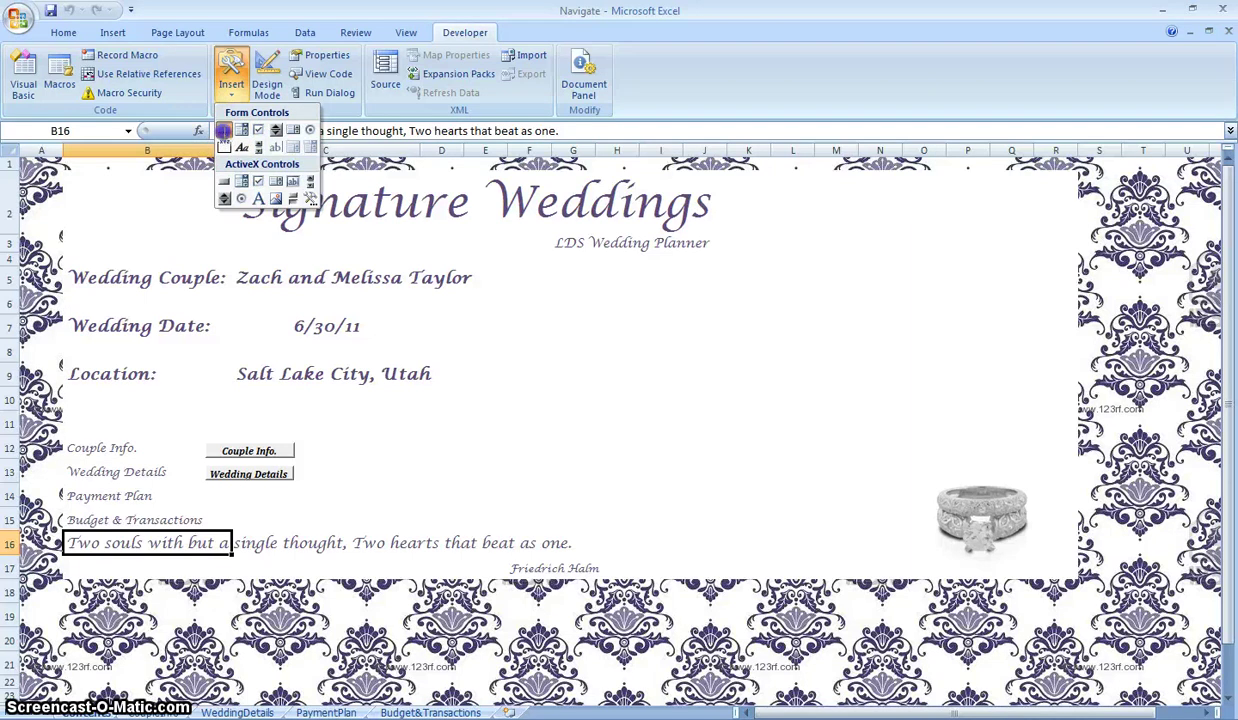
pyautogui.click(223, 131)
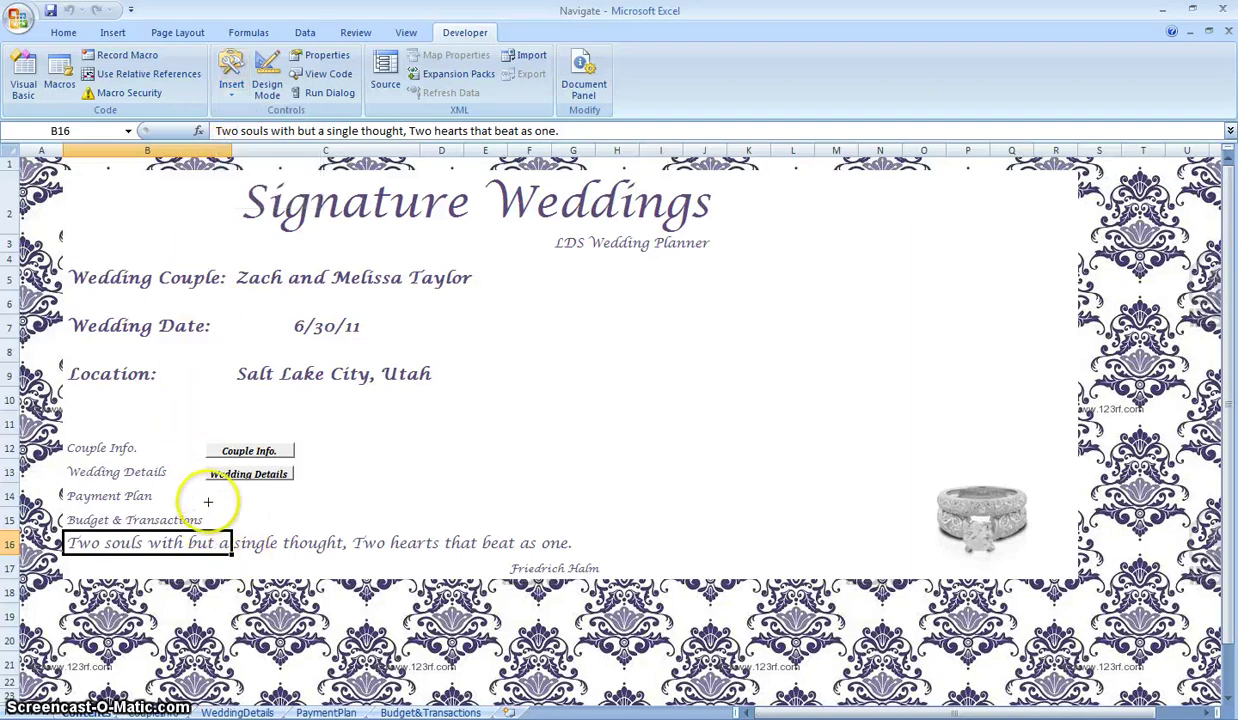
pyautogui.moveTo(206, 490); pyautogui.dragTo(213, 491)
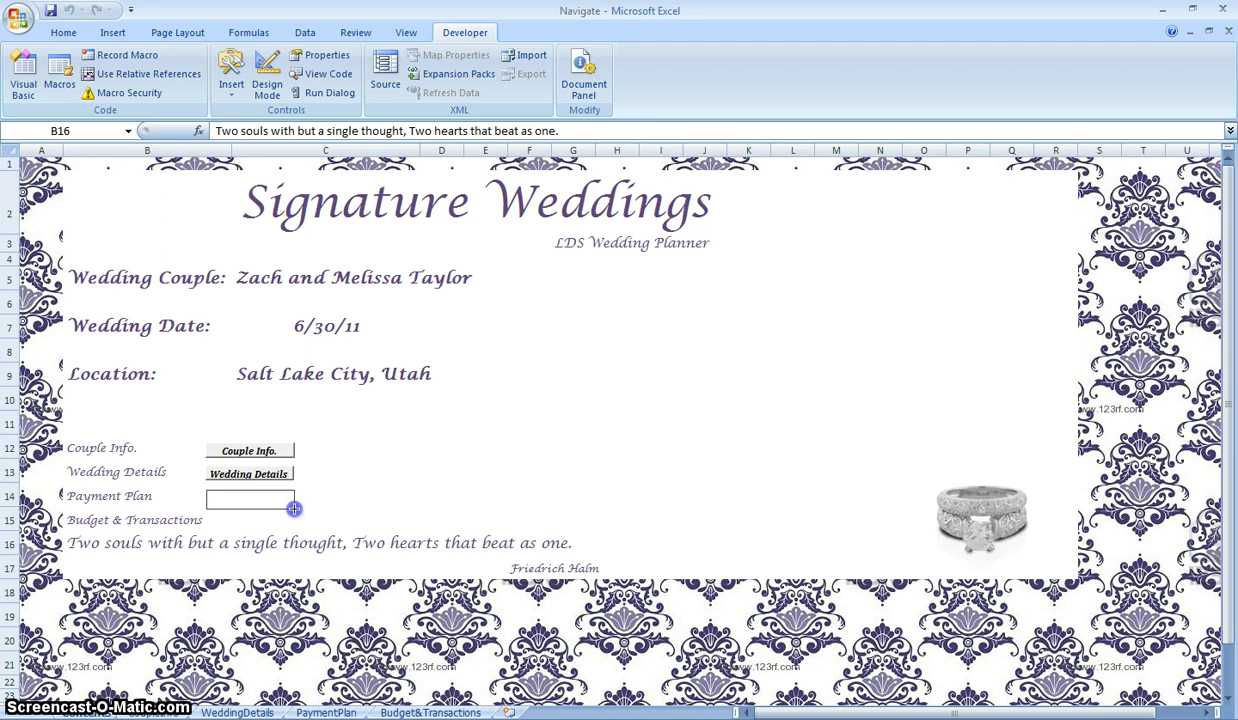
pyautogui.moveTo(294, 509); pyautogui.dragTo(296, 510)
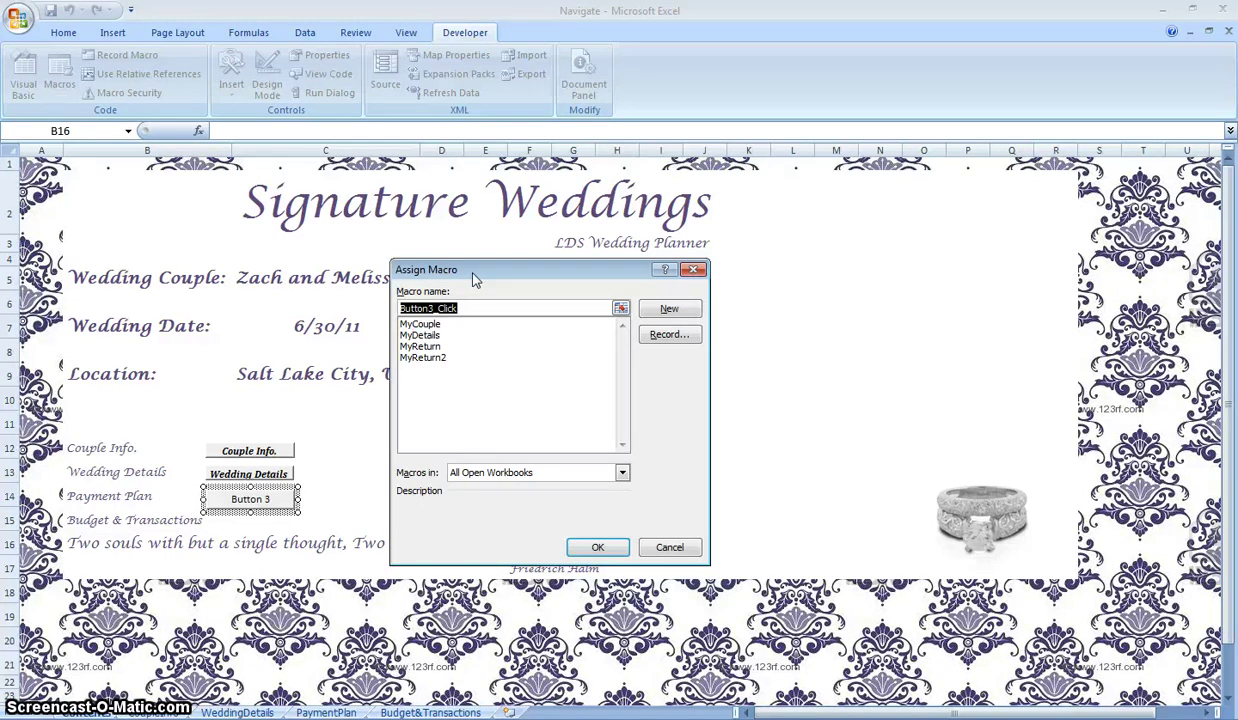
# - Name the button's macro MyPayment and start recording it in This Workbook with Ctrl+Shift+P
pyautogui.write('ayment')
pyautogui.click(669, 334)
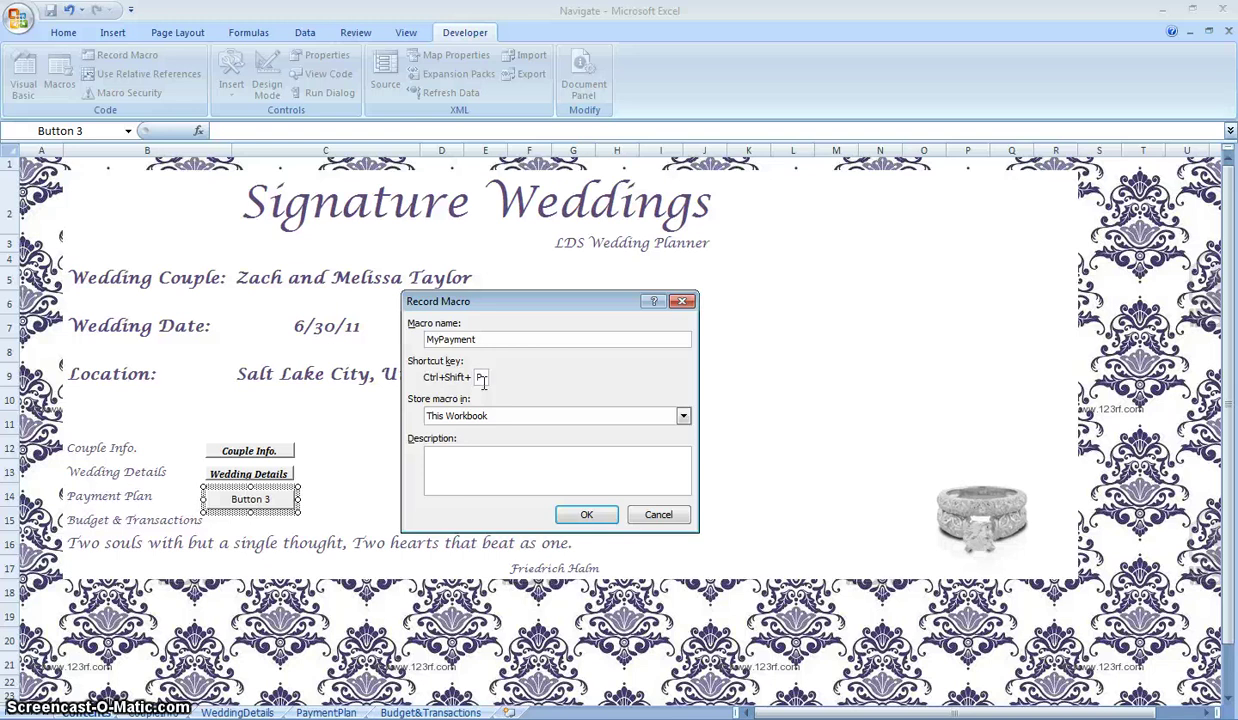
pyautogui.click(572, 514)
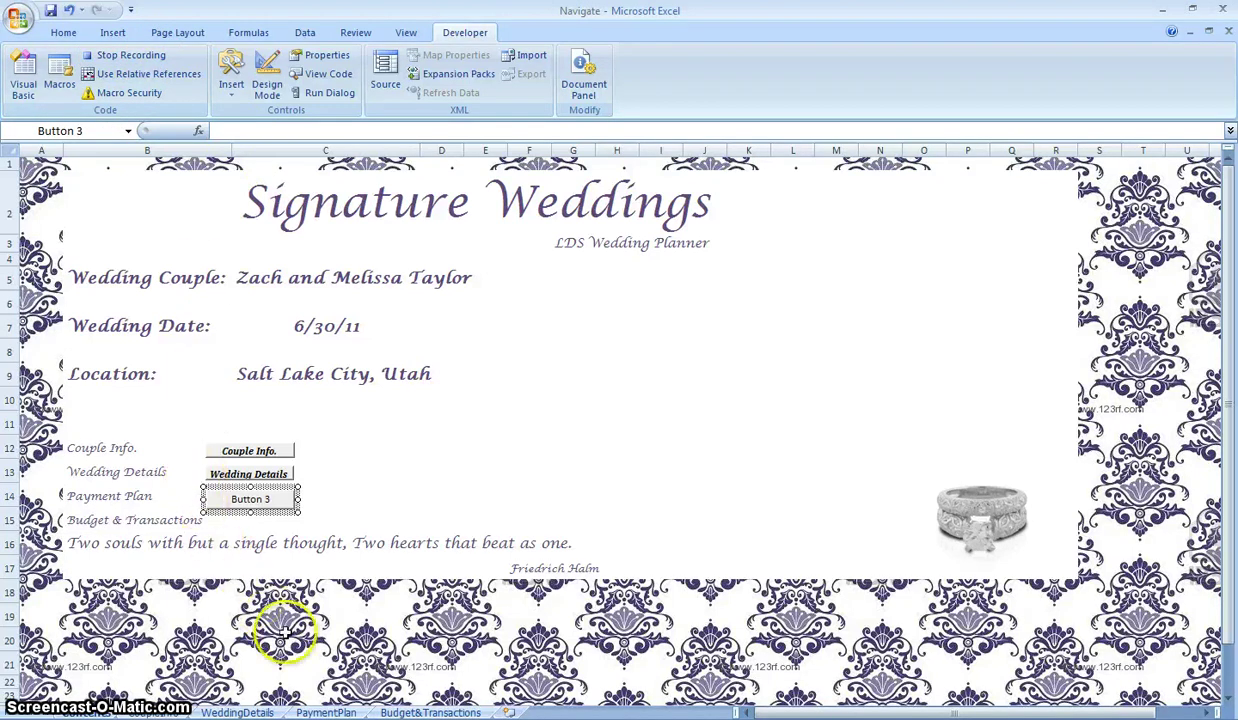
# - Record MyPayment as going to the PaymentPlan sheet and selecting C7, then stop recording
pyautogui.click(322, 711)
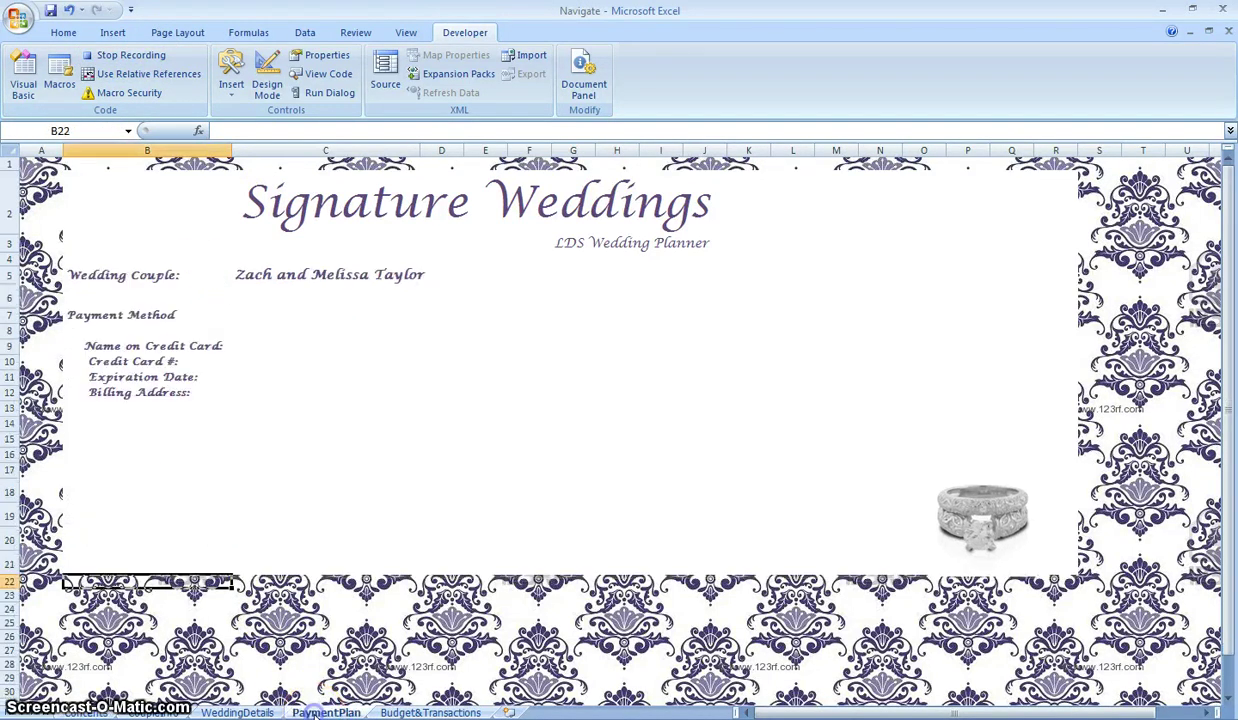
pyautogui.click(248, 315)
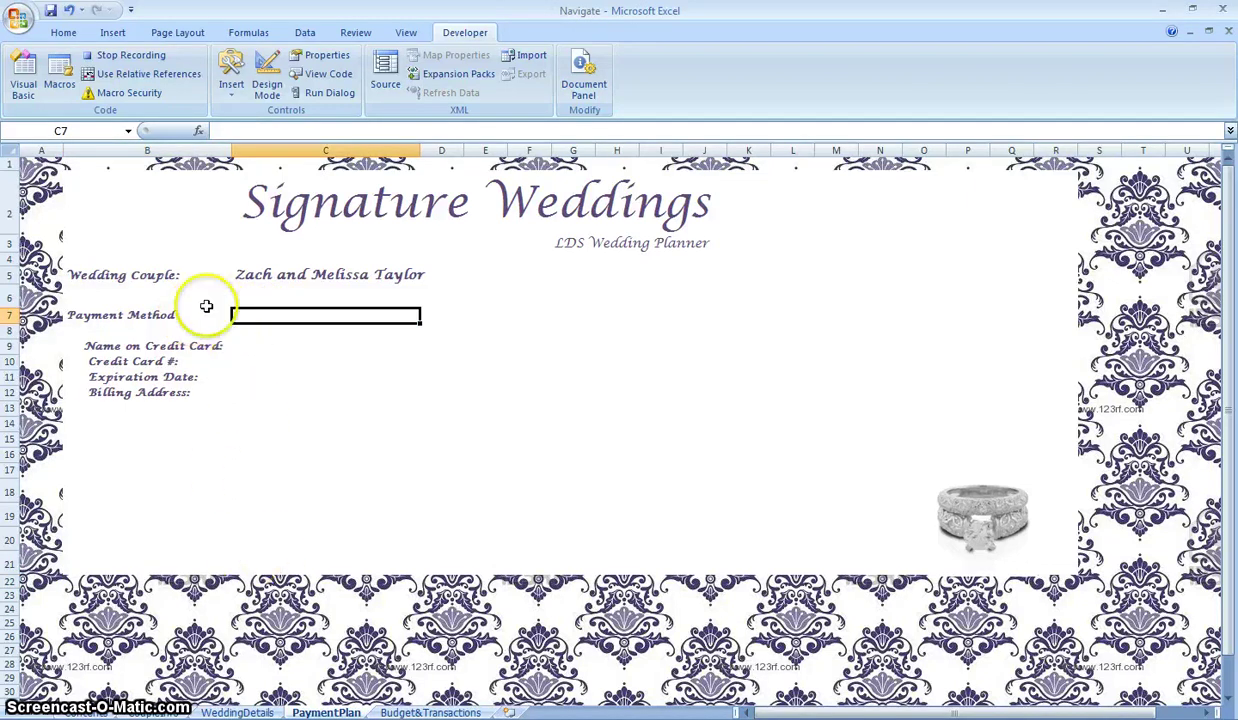
pyautogui.click(136, 55)
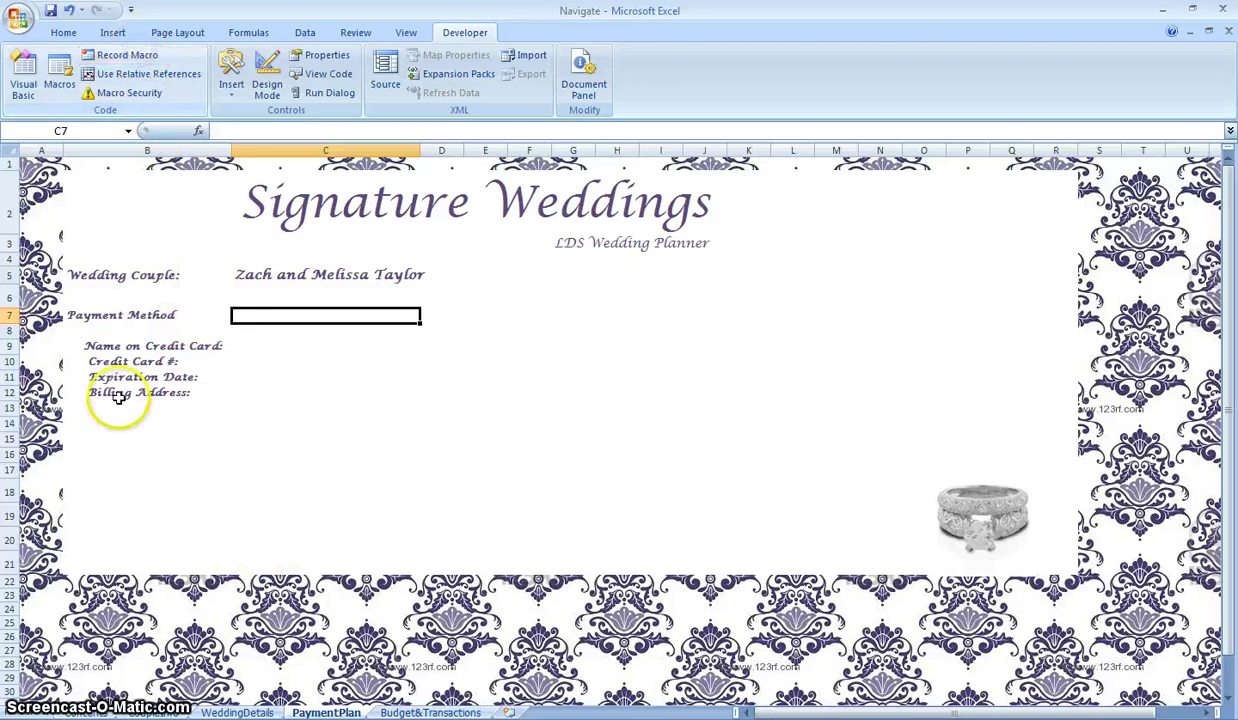
# - Back on the home sheet, deselect Button 3 and run it to confirm it opens PaymentPlan
pyautogui.click(85, 712)
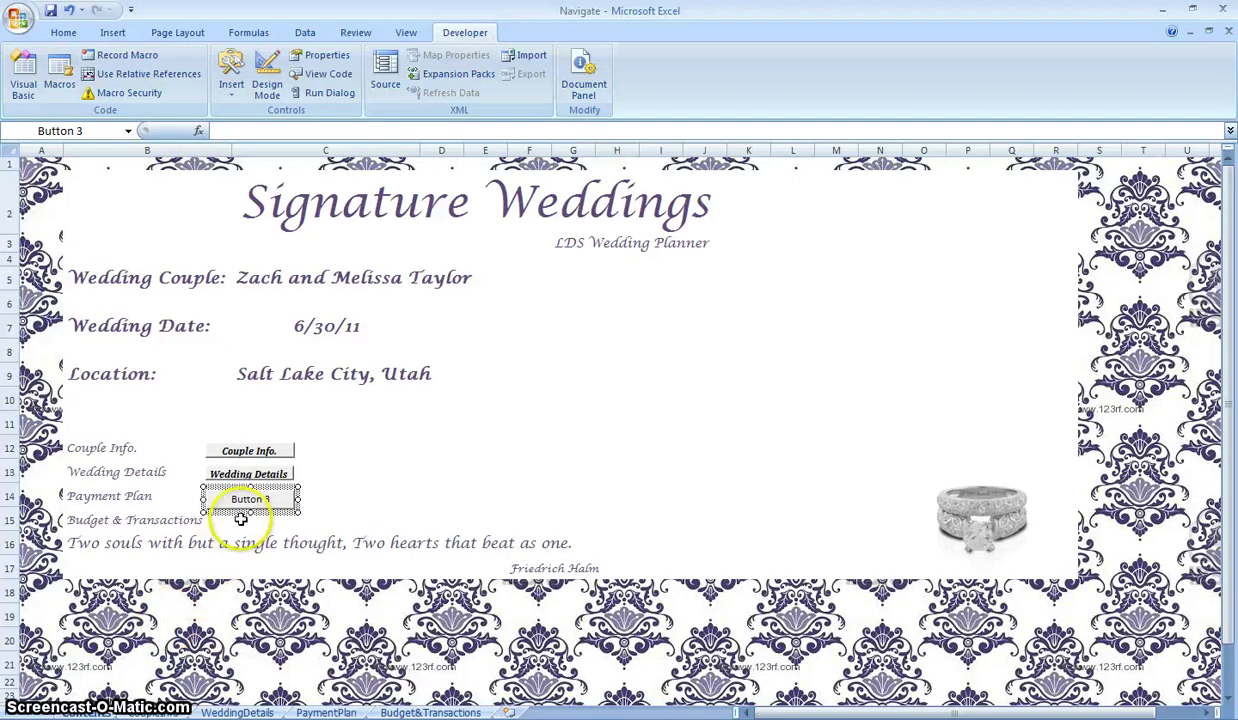
pyautogui.click(309, 497)
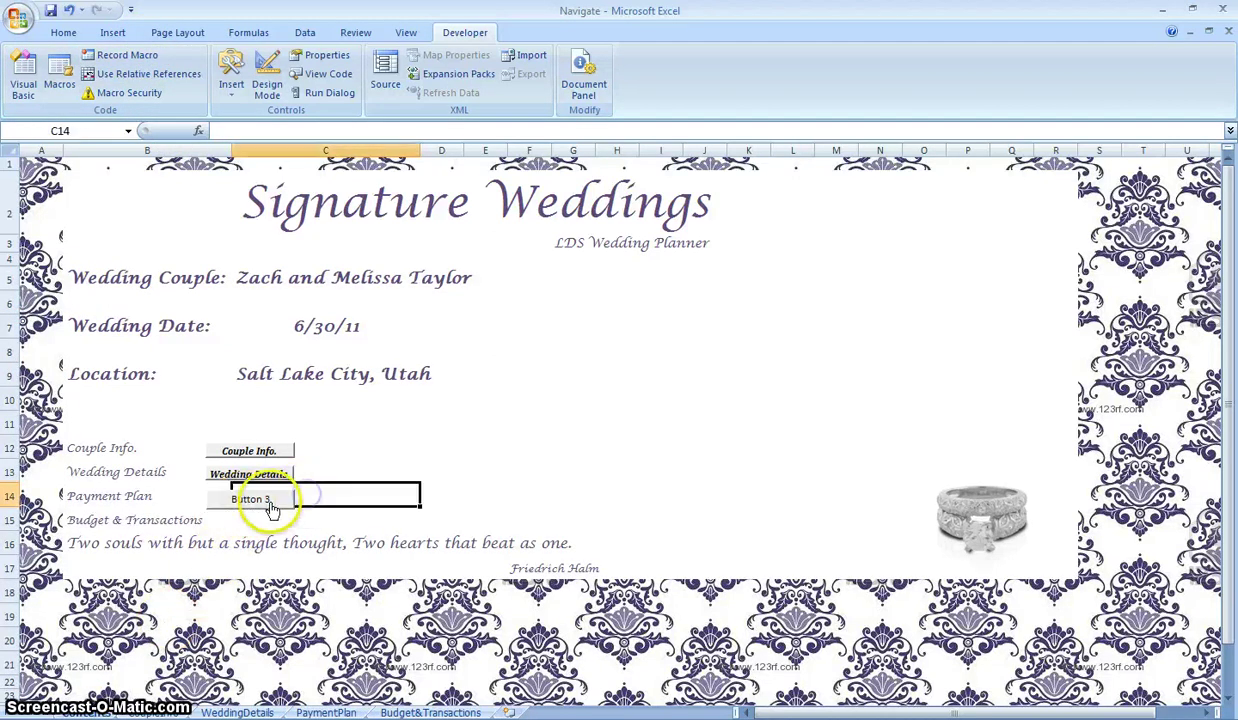
pyautogui.click(266, 500)
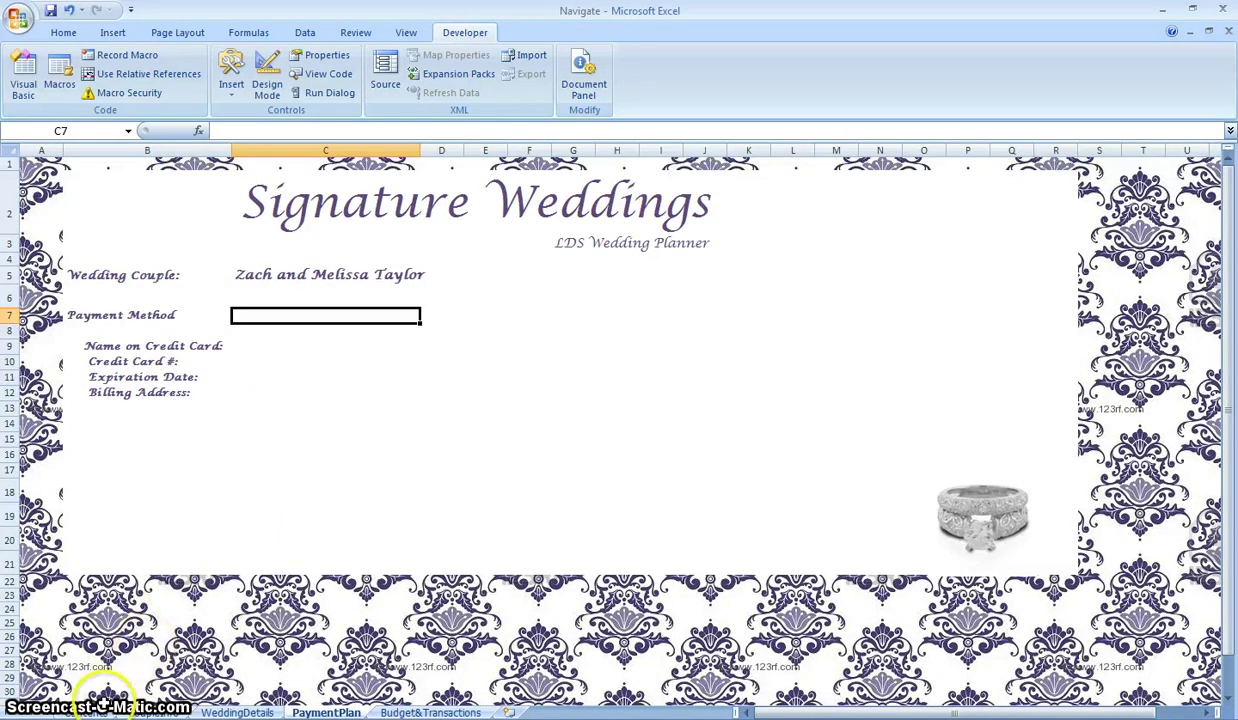
# - Relabel Button 3 on the Contents sheet as 'Payment Plan' and confirm it opens PaymentPlan
pyautogui.click(90, 712)
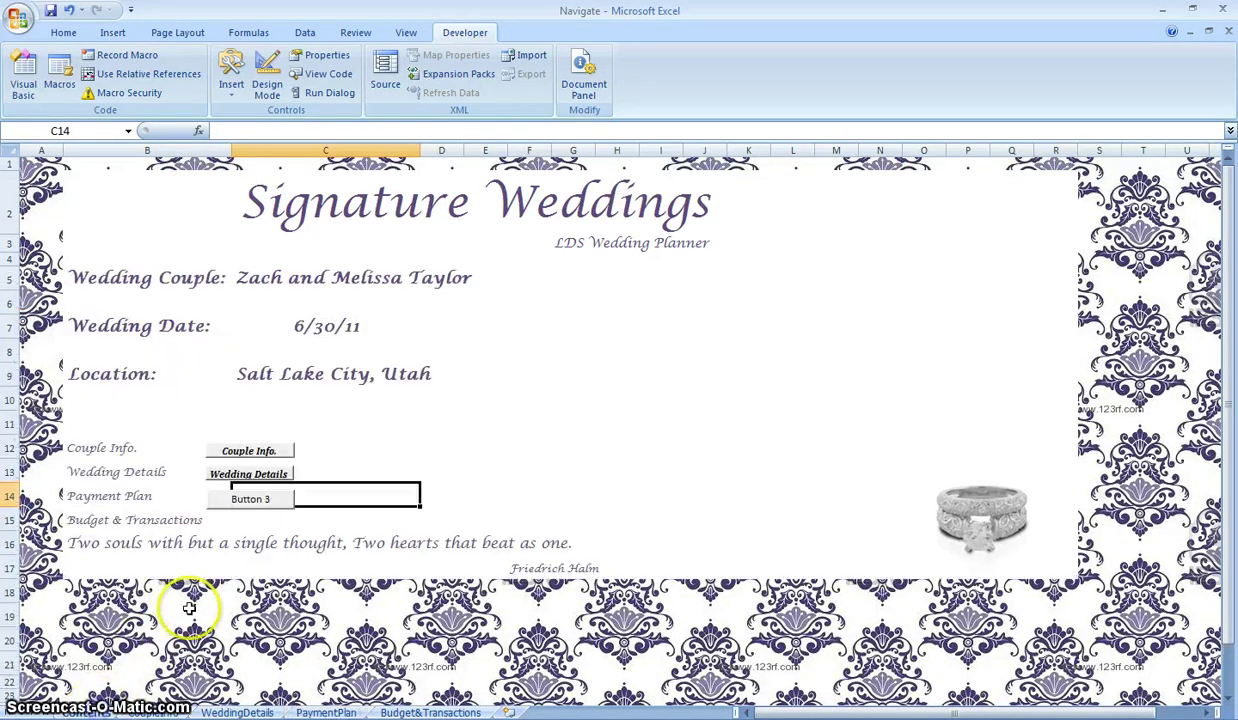
pyautogui.rightClick(251, 504)
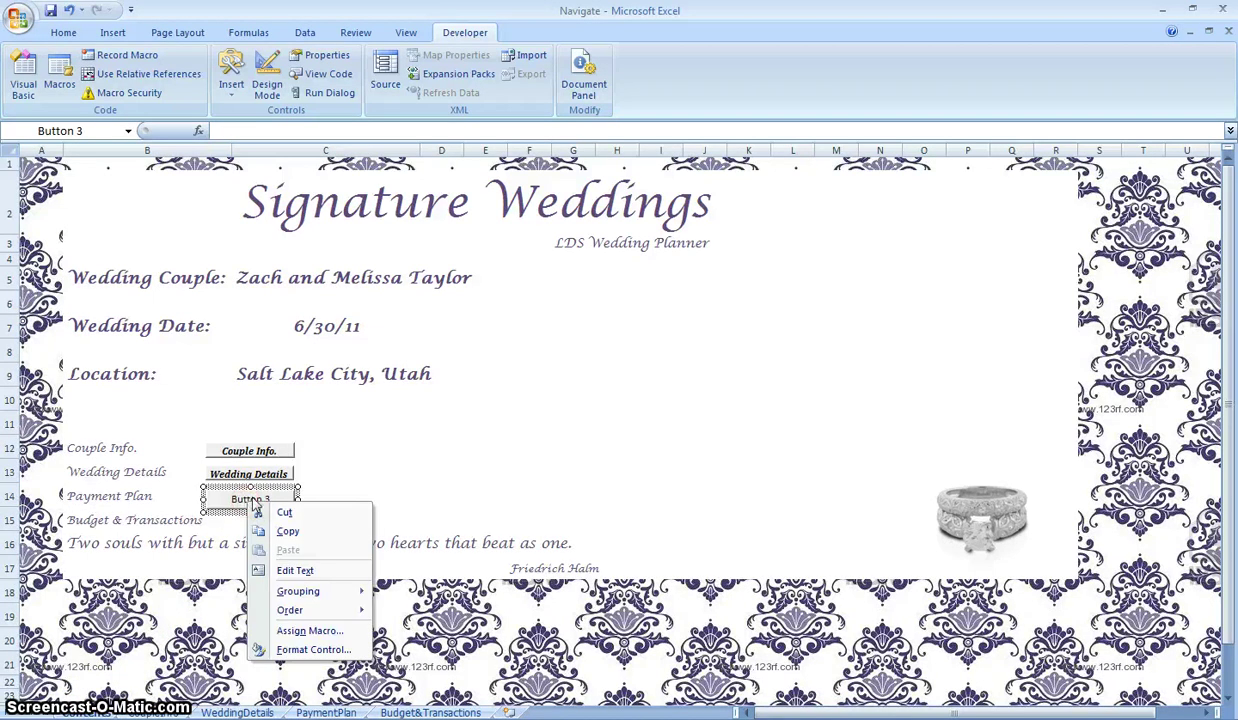
pyautogui.click(240, 498)
pyautogui.moveTo(233, 499); pyautogui.dragTo(268, 499)
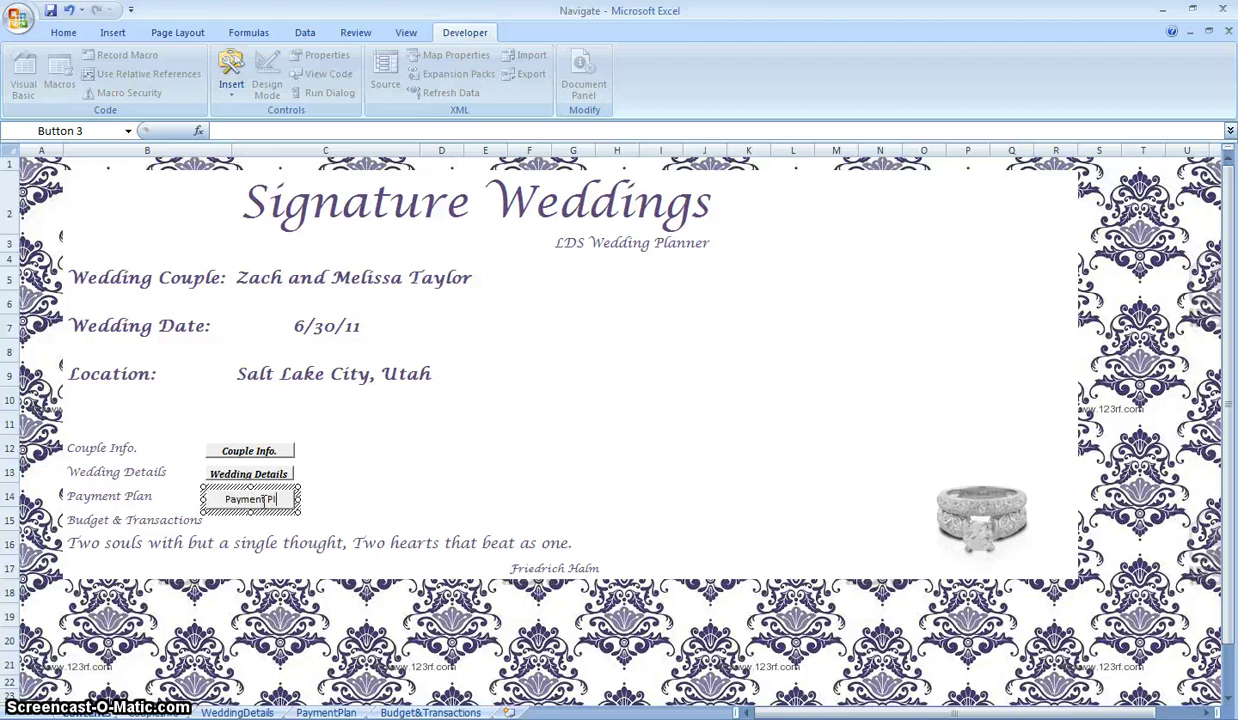
pyautogui.click(322, 499)
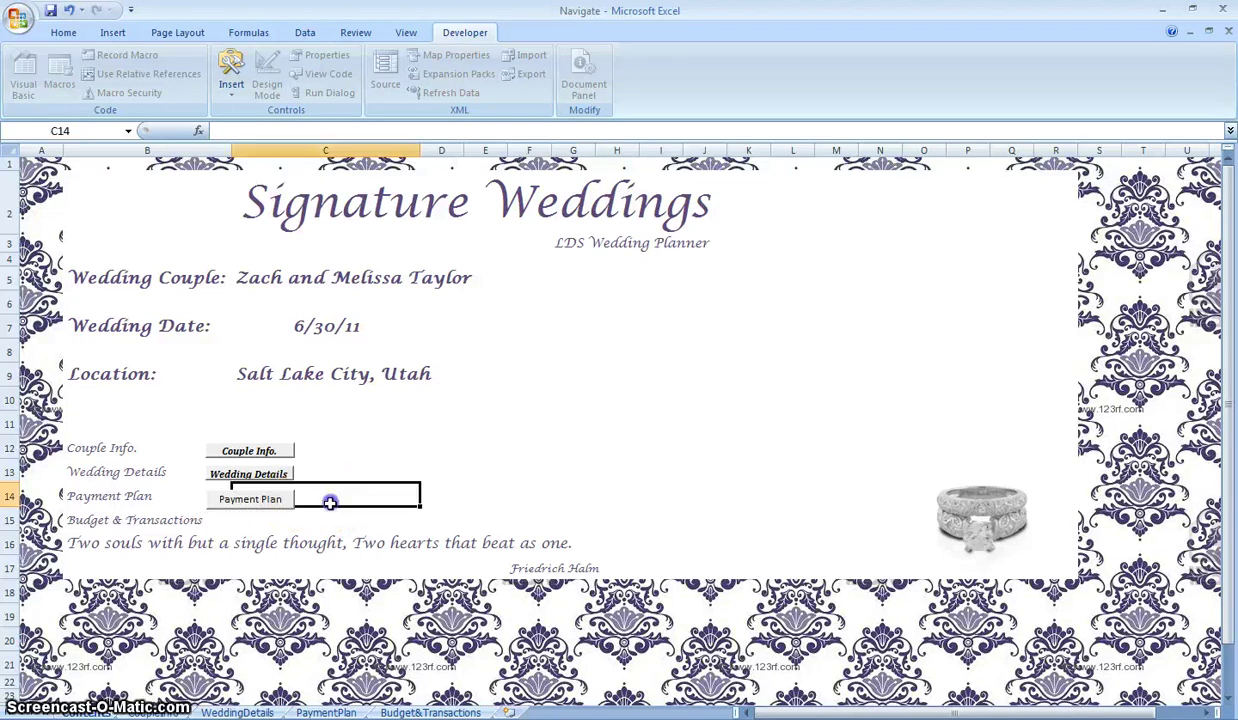
pyautogui.click(267, 506)
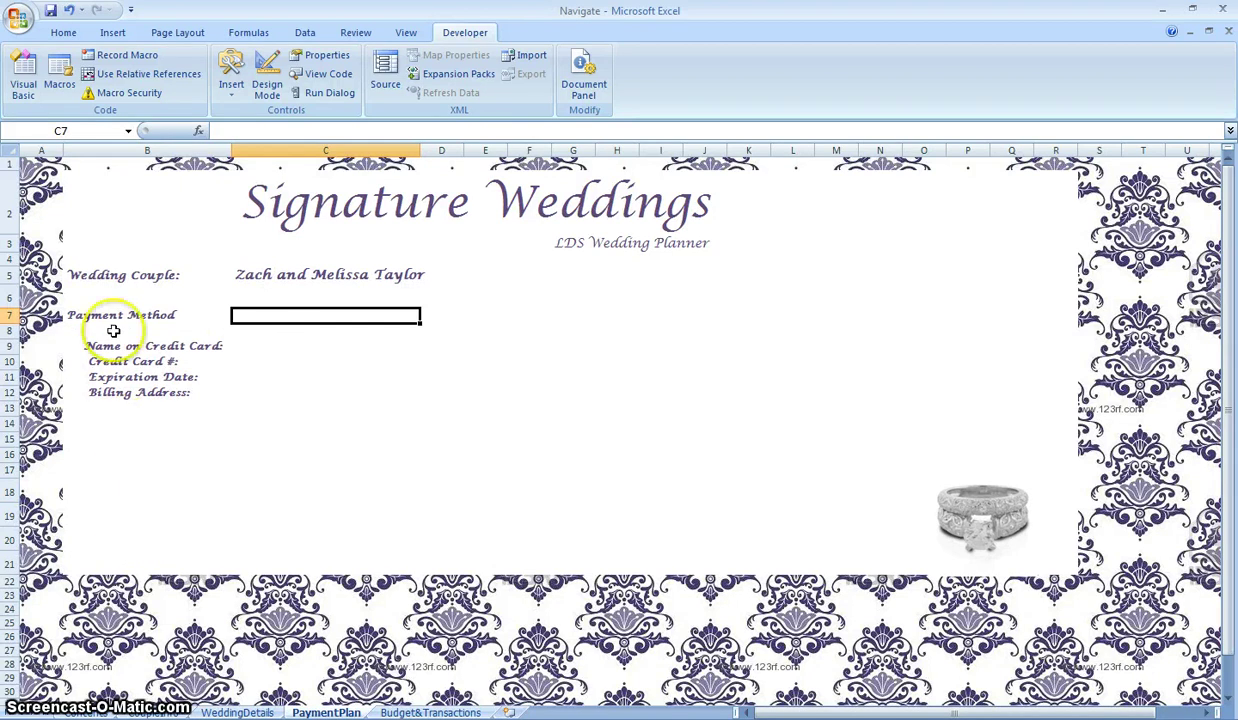
# - Draw a form-control button across B18:B20 below the payment fields on PaymentPlan
pyautogui.click(124, 531)
pyautogui.click(231, 88)
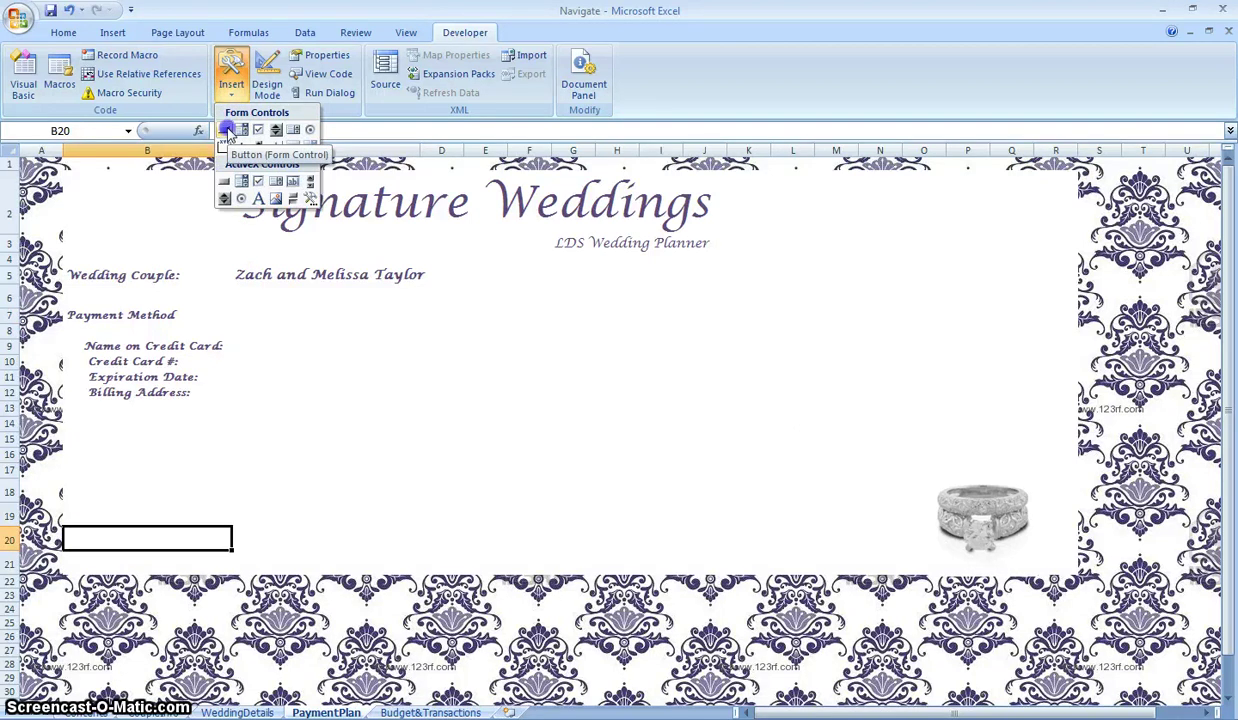
pyautogui.click(228, 133)
pyautogui.moveTo(88, 492); pyautogui.dragTo(247, 531)
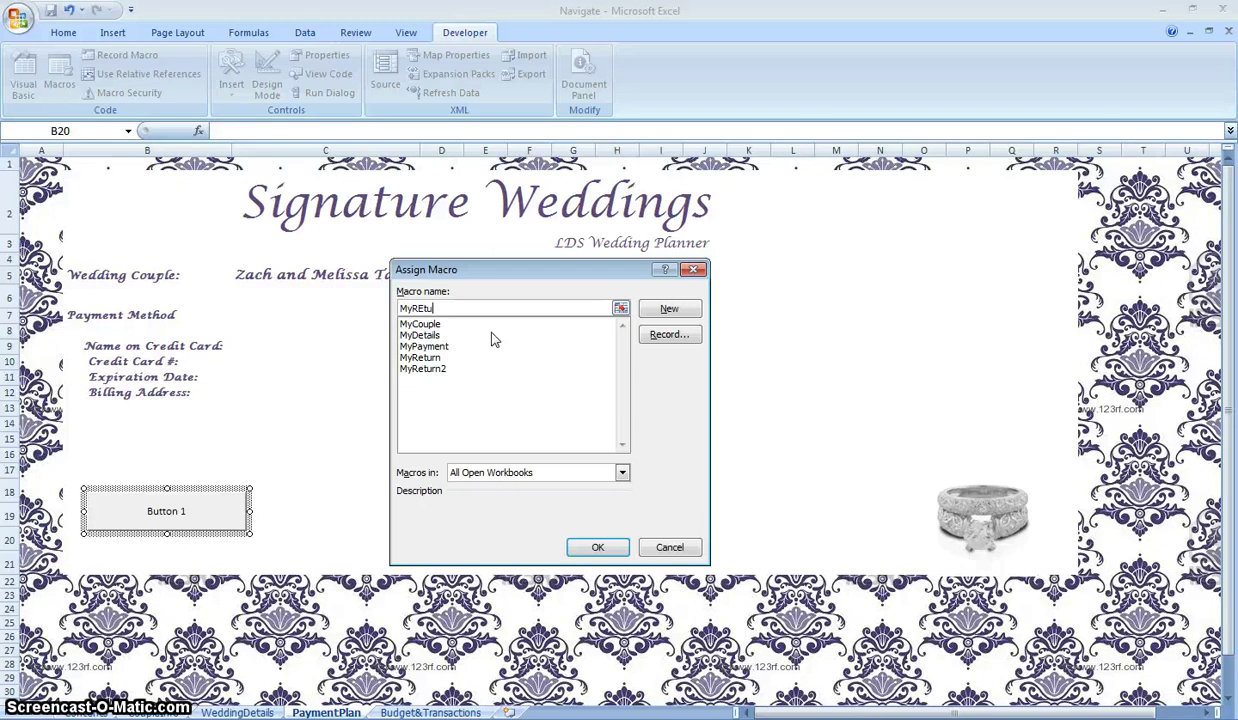
# - Start recording macro MyREturn3 in This Workbook with shortcut Ctrl+Shift+U
pyautogui.write('rn3')
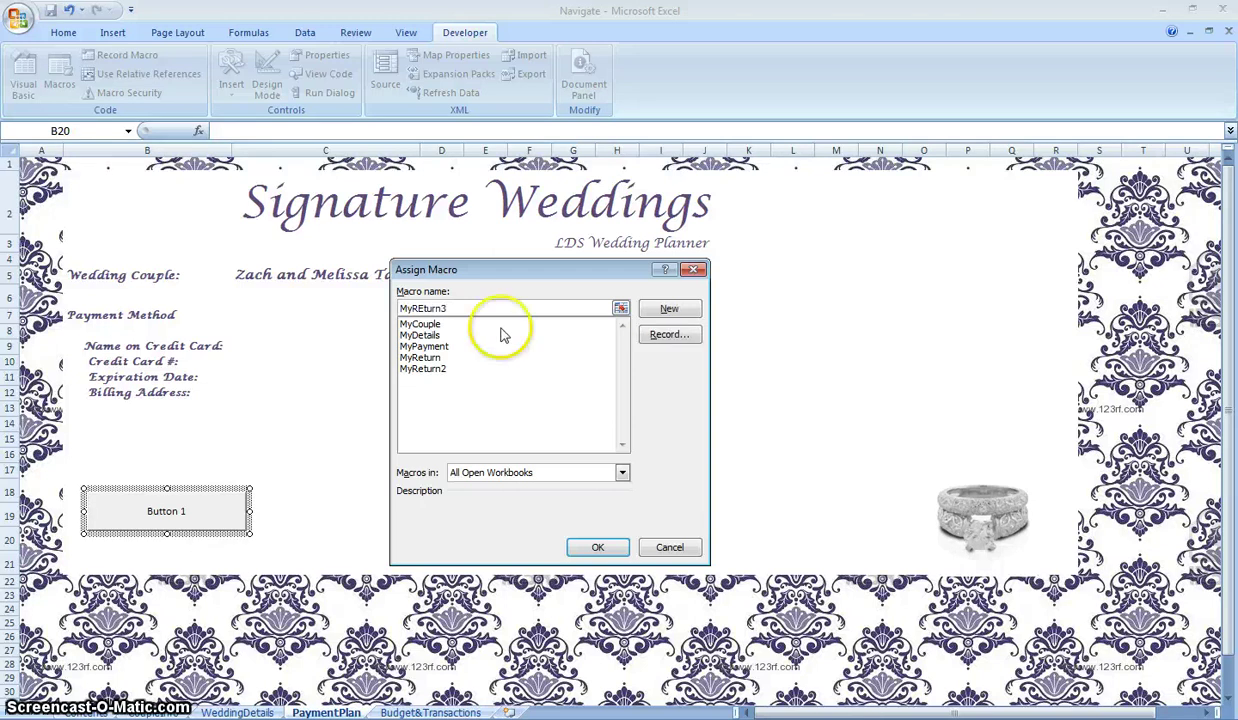
pyautogui.click(664, 336)
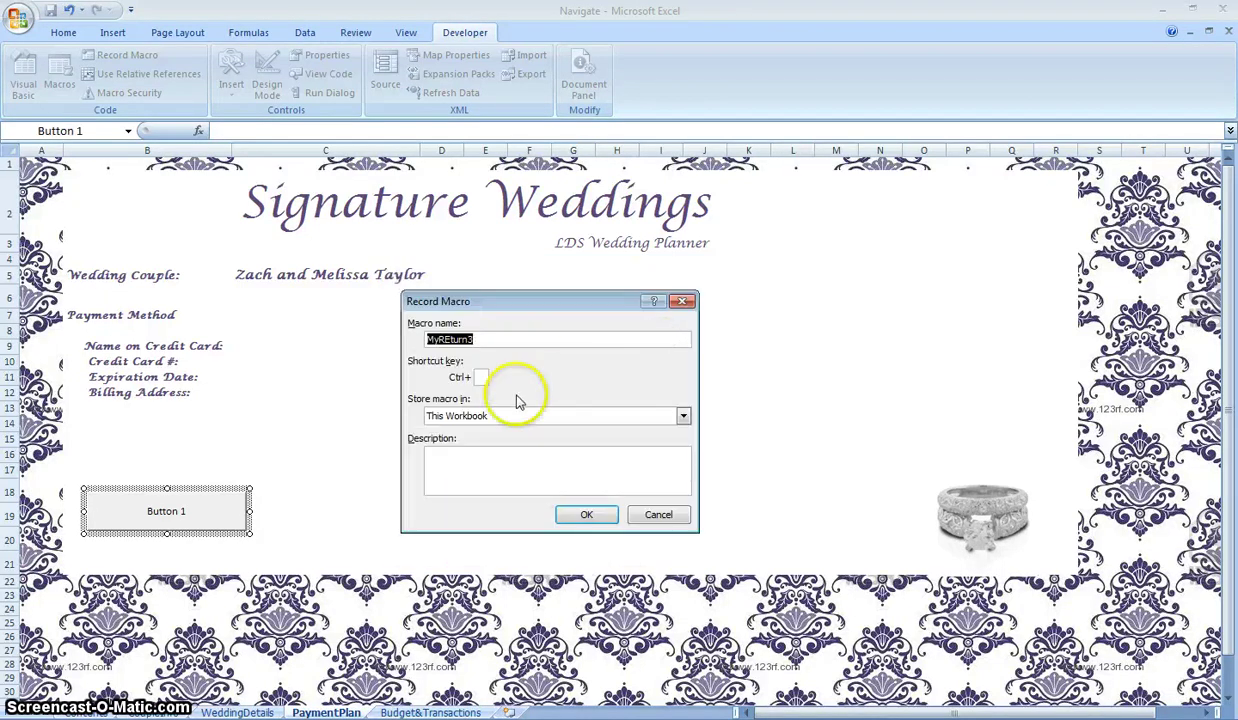
pyautogui.press('Tab')
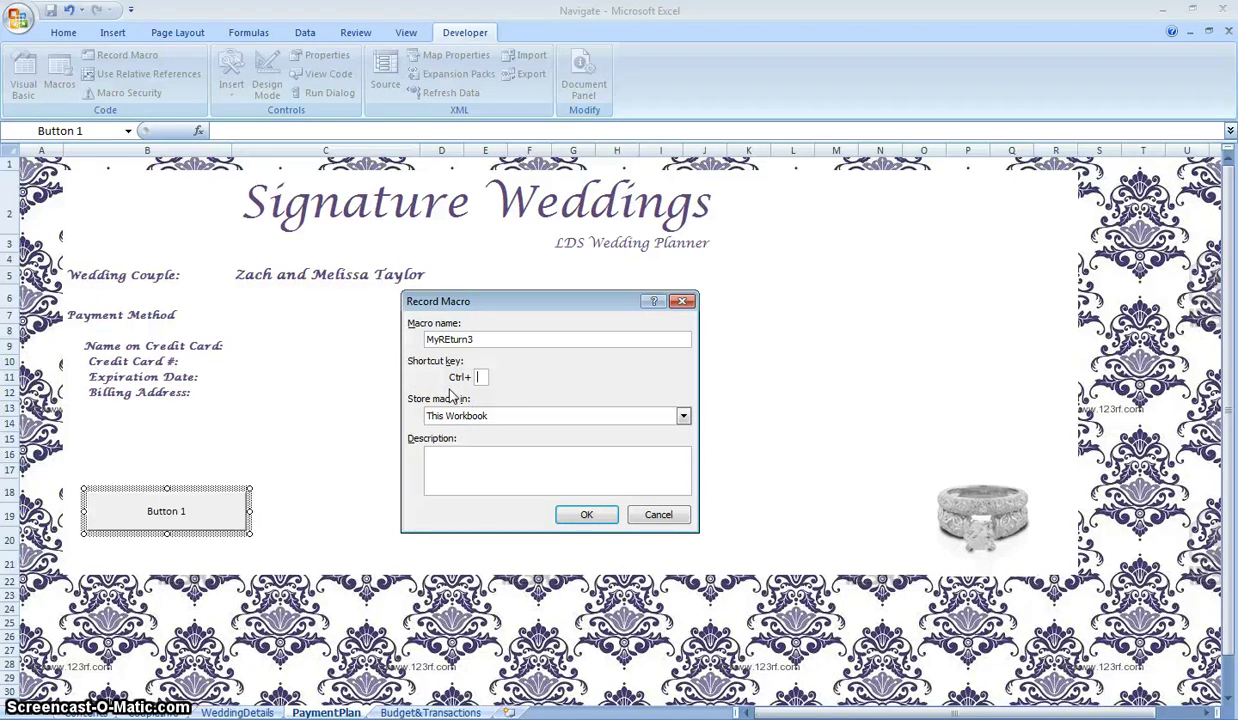
pyautogui.write('U')
pyautogui.click(587, 514)
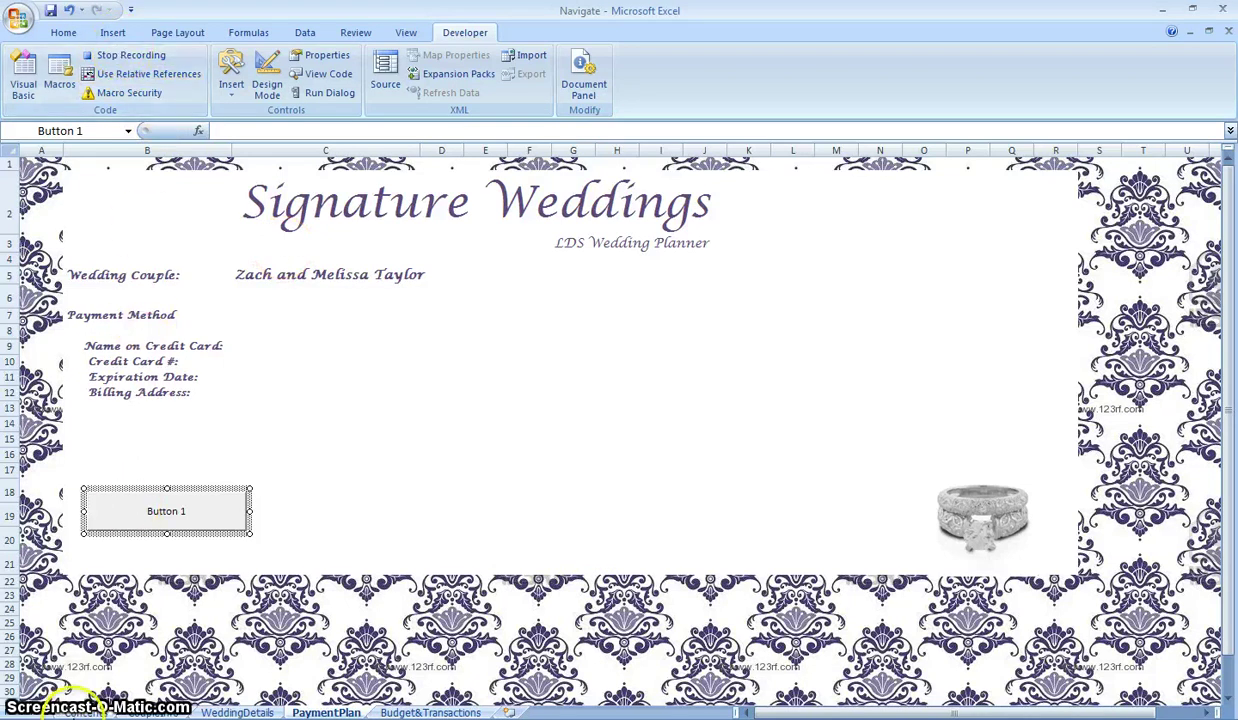
# - Record MyREturn3 as switching to the Contents sheet and selecting B17, then stop recording
pyautogui.click(76, 710)
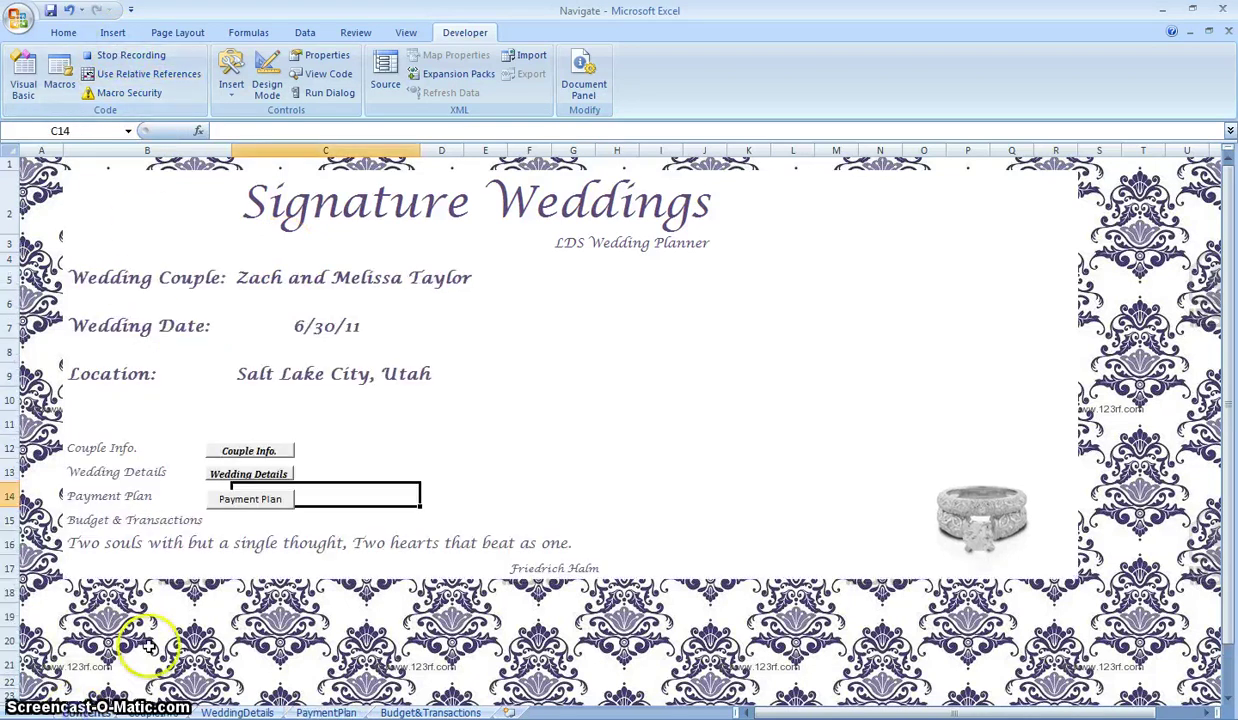
pyautogui.click(99, 571)
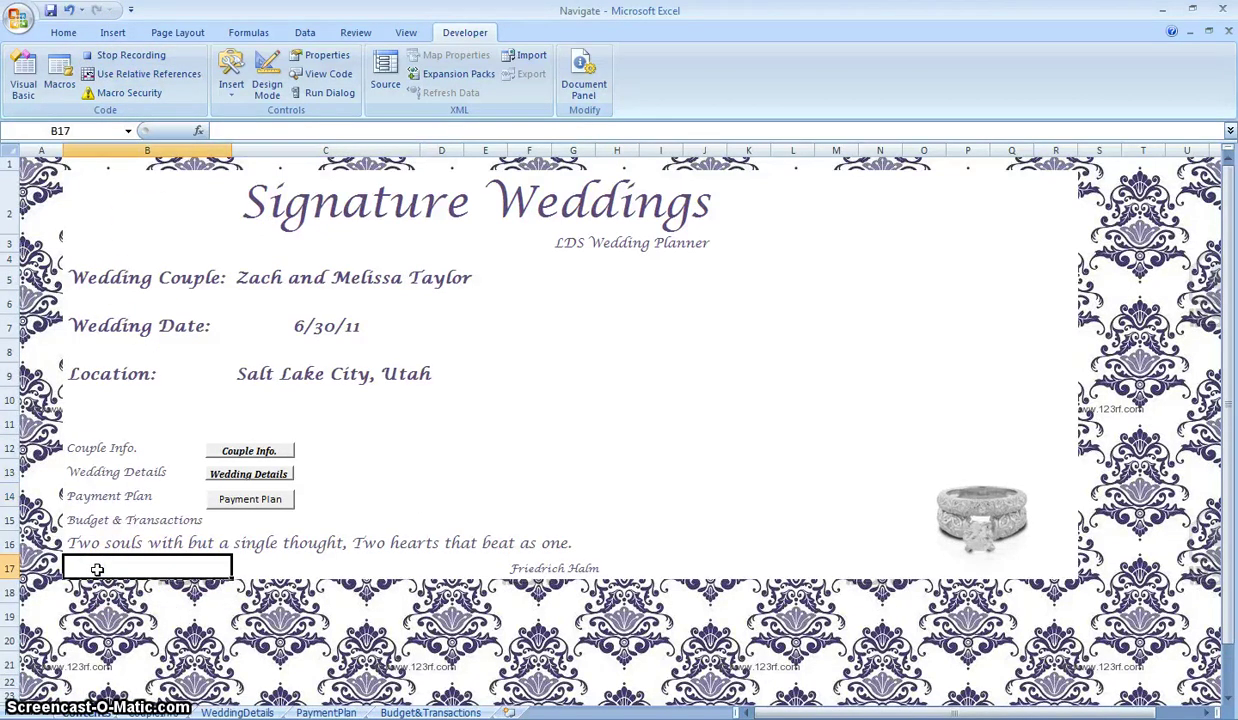
pyautogui.click(125, 55)
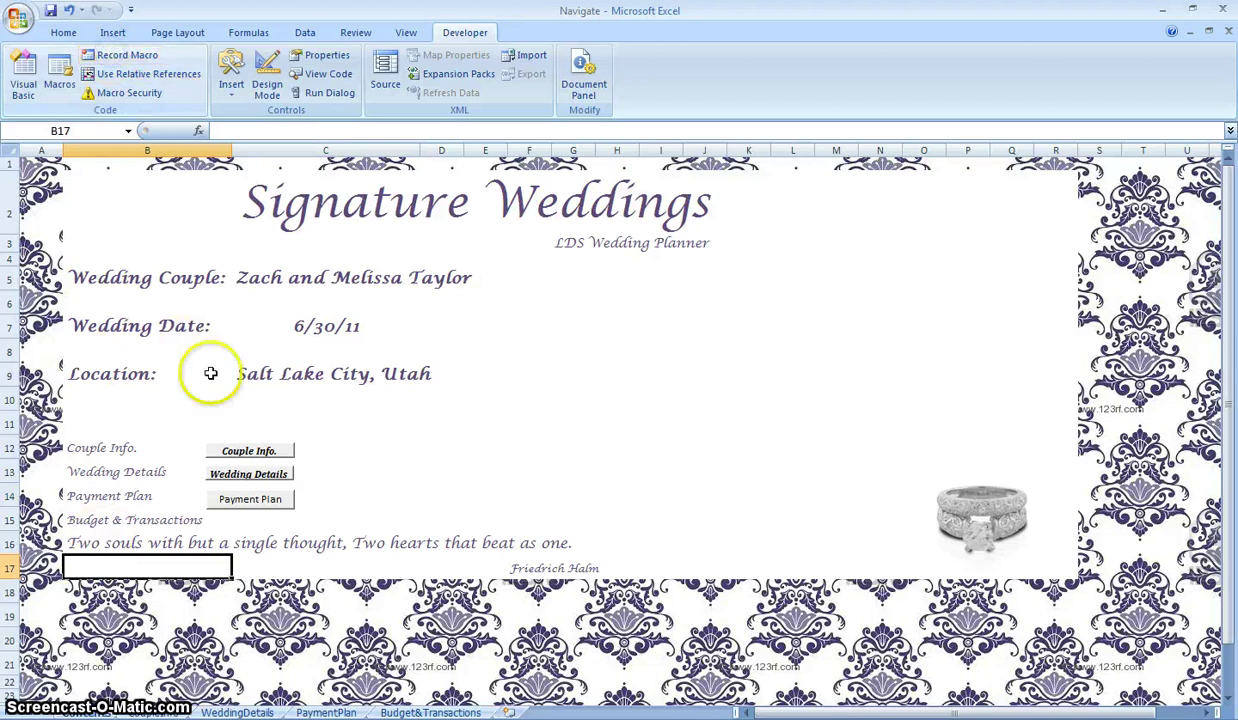
# - Test the Payment Plan button and Button 1 to confirm navigation both ways
pyautogui.click(239, 510)
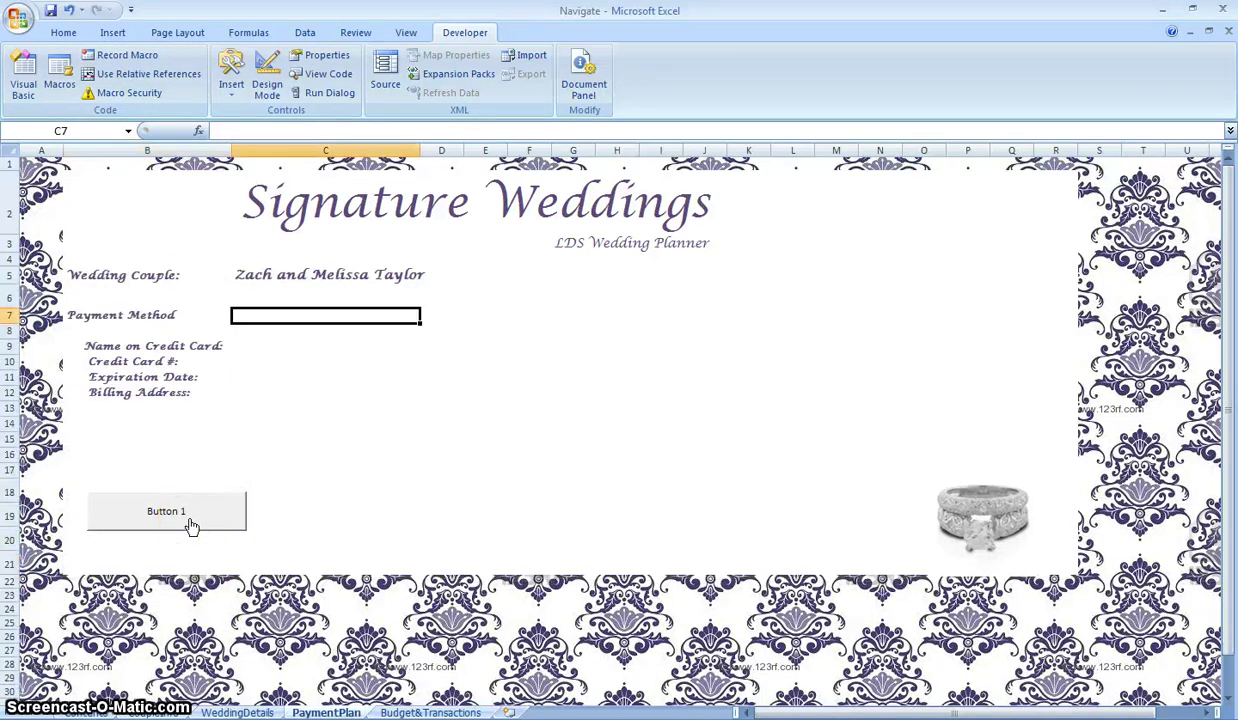
pyautogui.click(188, 520)
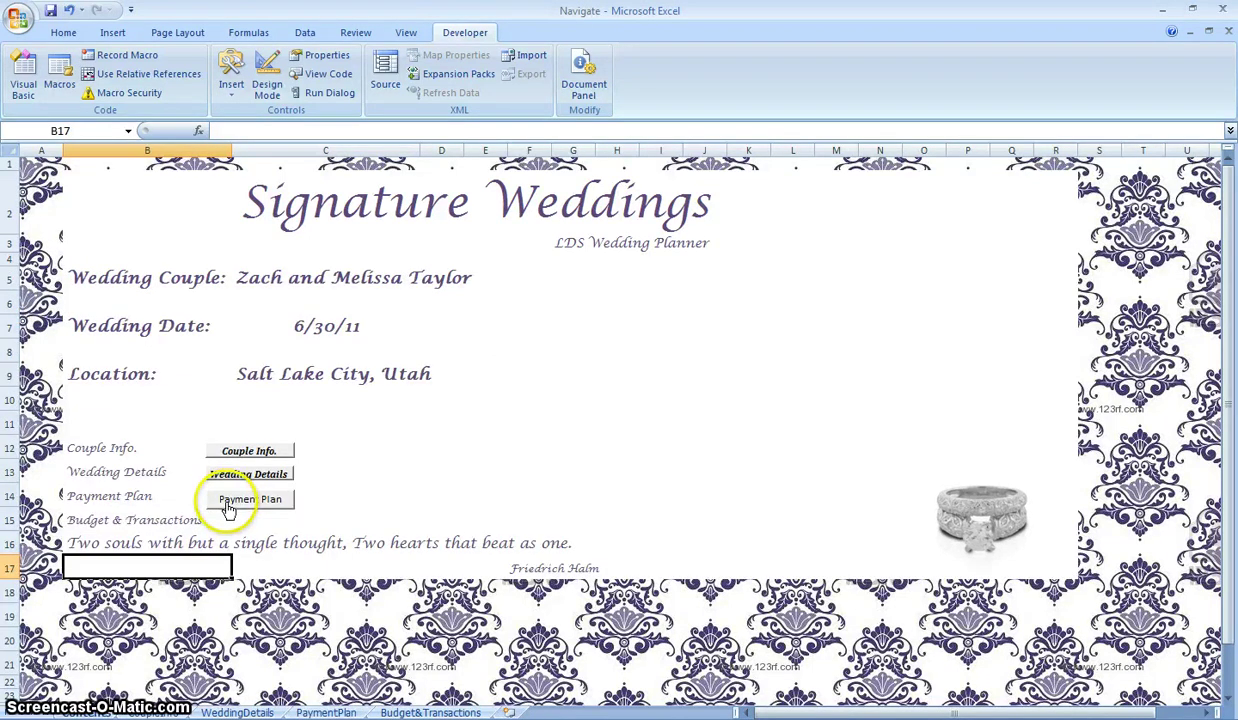
pyautogui.click(228, 508)
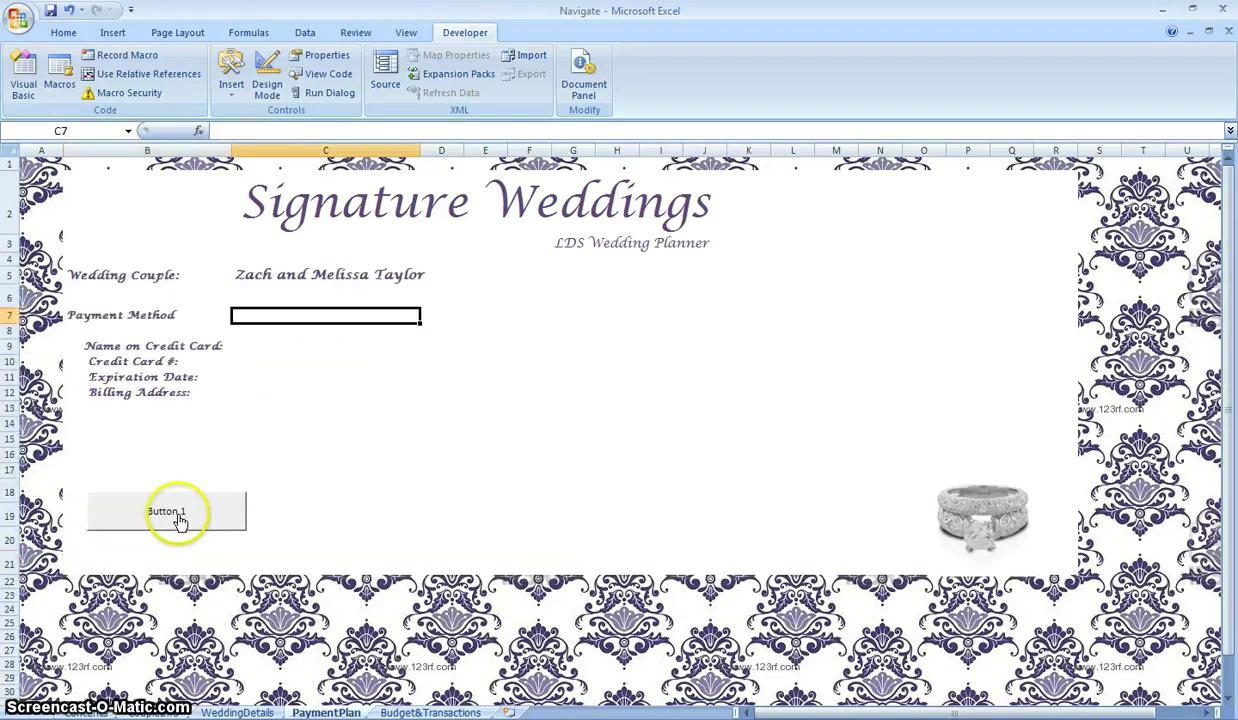